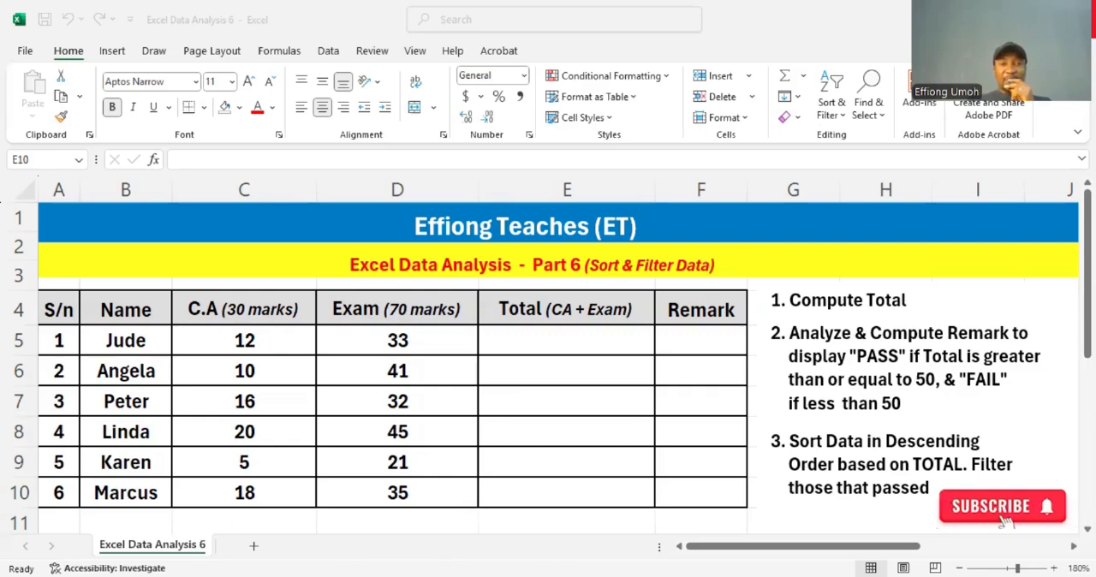
# - Compute the Total column by entering =(C5+D5) in E5 and filling the formula down to E10
pyautogui.click(261, 346)
pyautogui.click(529, 344)
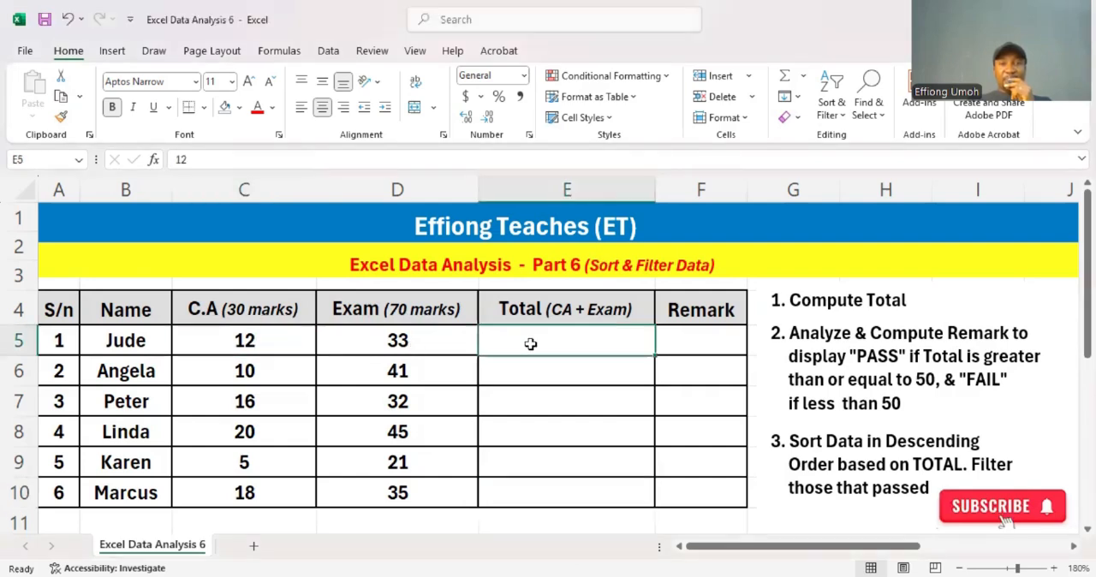
pyautogui.write('=')
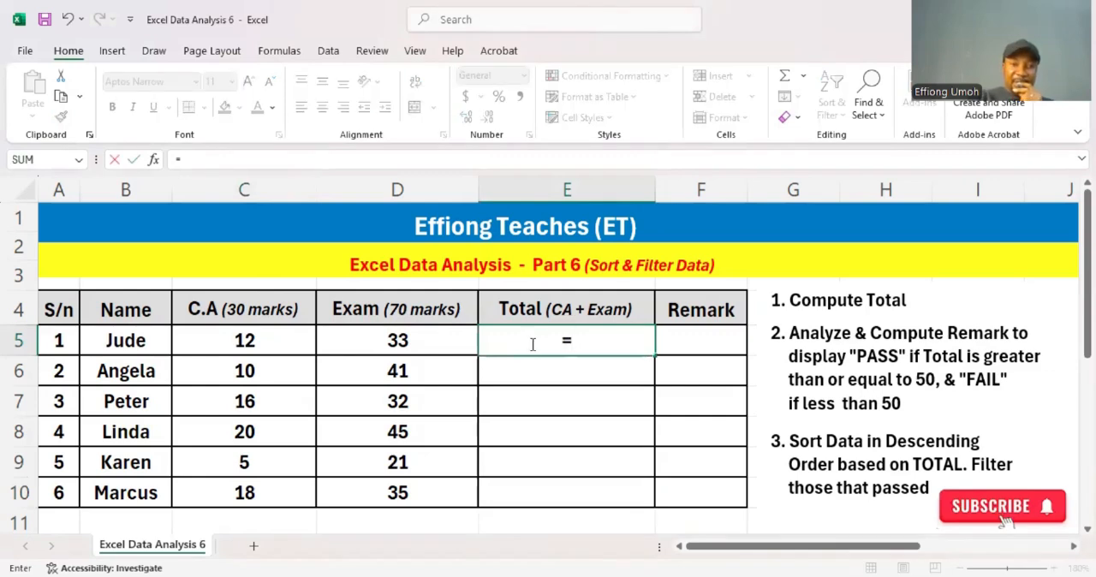
pyautogui.write('(')
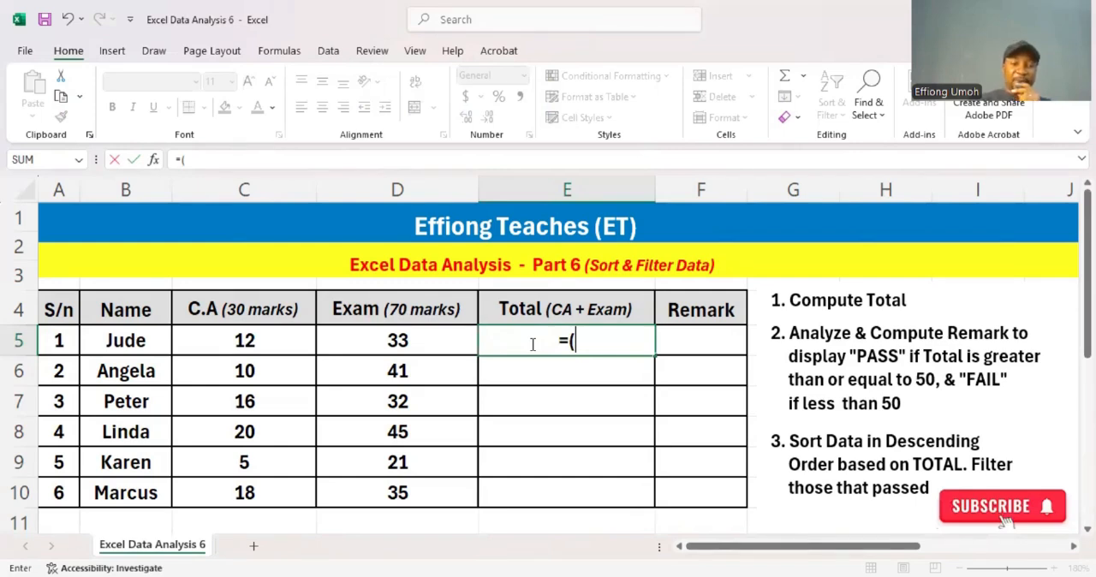
pyautogui.write('c')
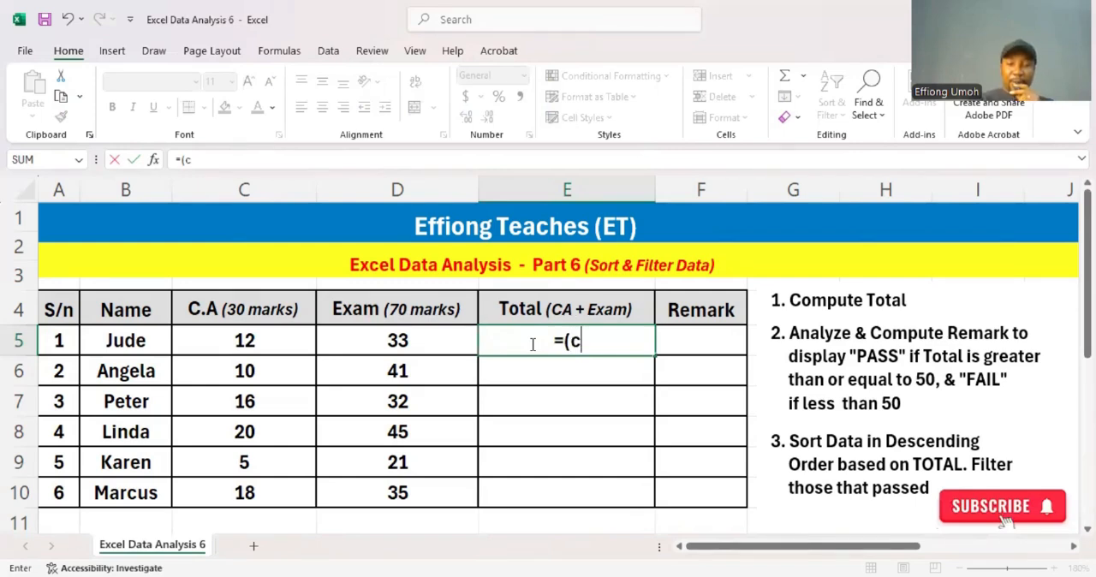
pyautogui.write('5+')
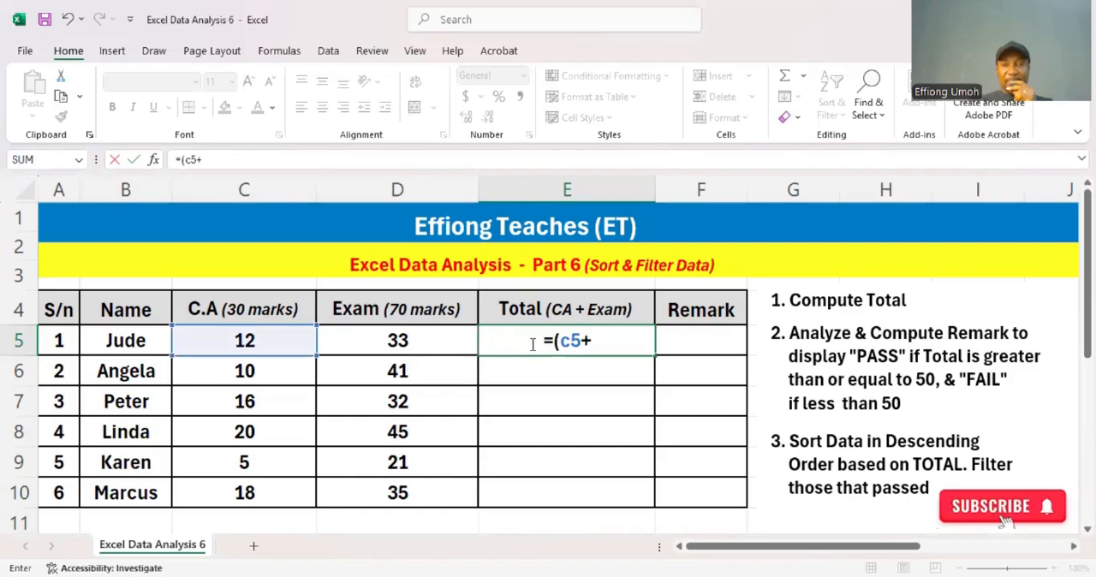
pyautogui.write('d5')
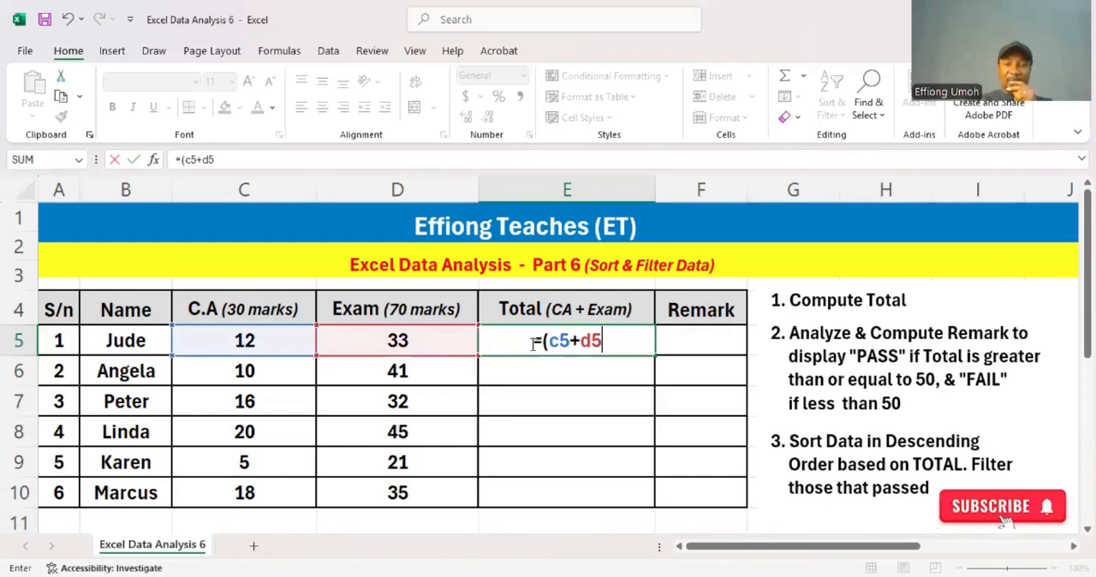
pyautogui.write(')')
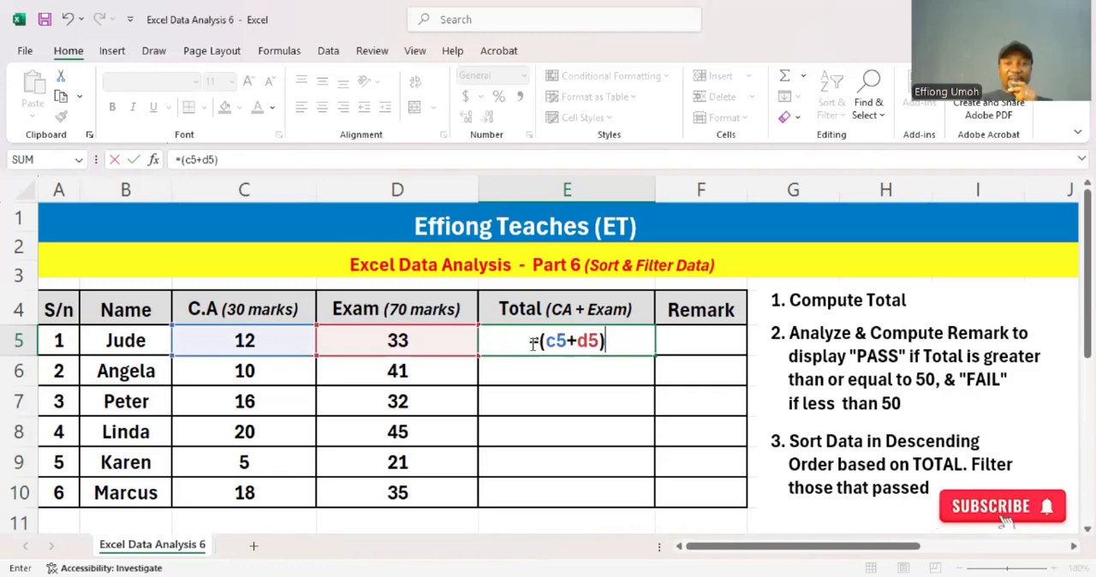
pyautogui.press('Return')
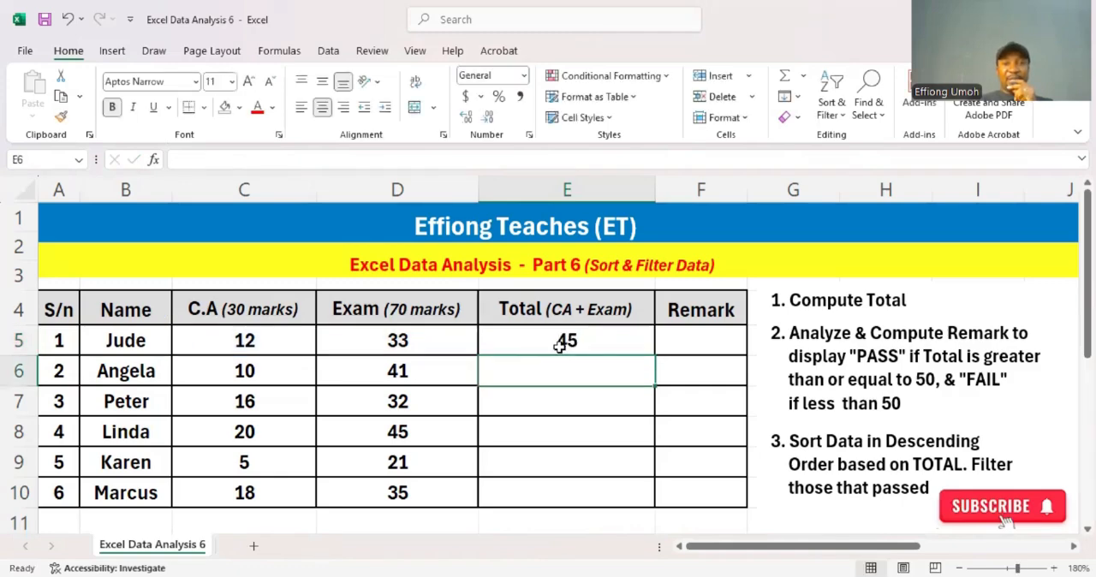
pyautogui.click(573, 341)
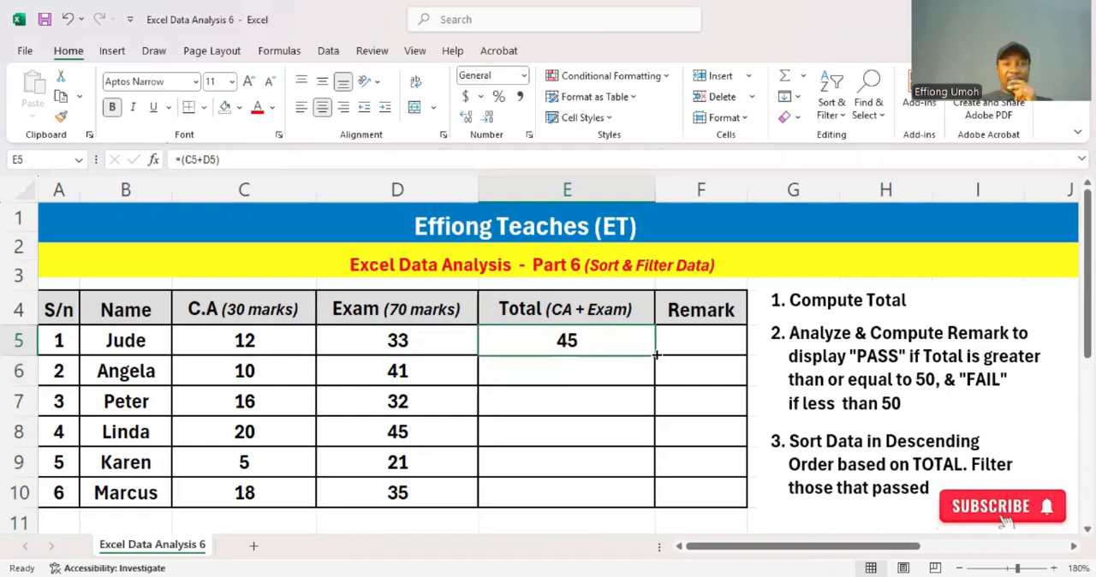
pyautogui.moveTo(656, 354); pyautogui.dragTo(648, 497)
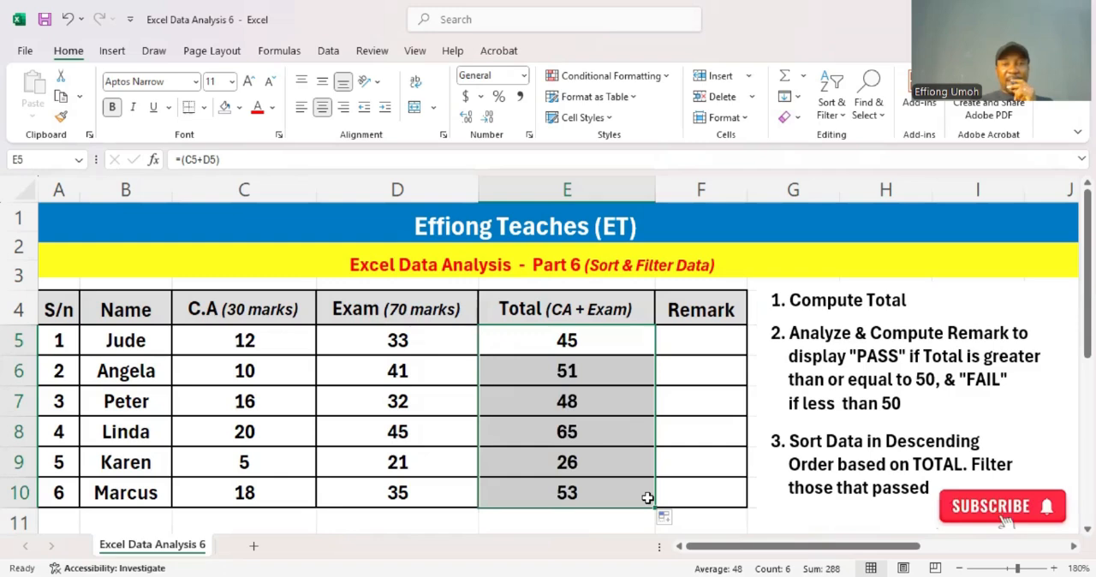
# - Enter the formula =IF(E5>=50,"PASS","FAIL") in cell F5 for the first student's remark
pyautogui.click(699, 341)
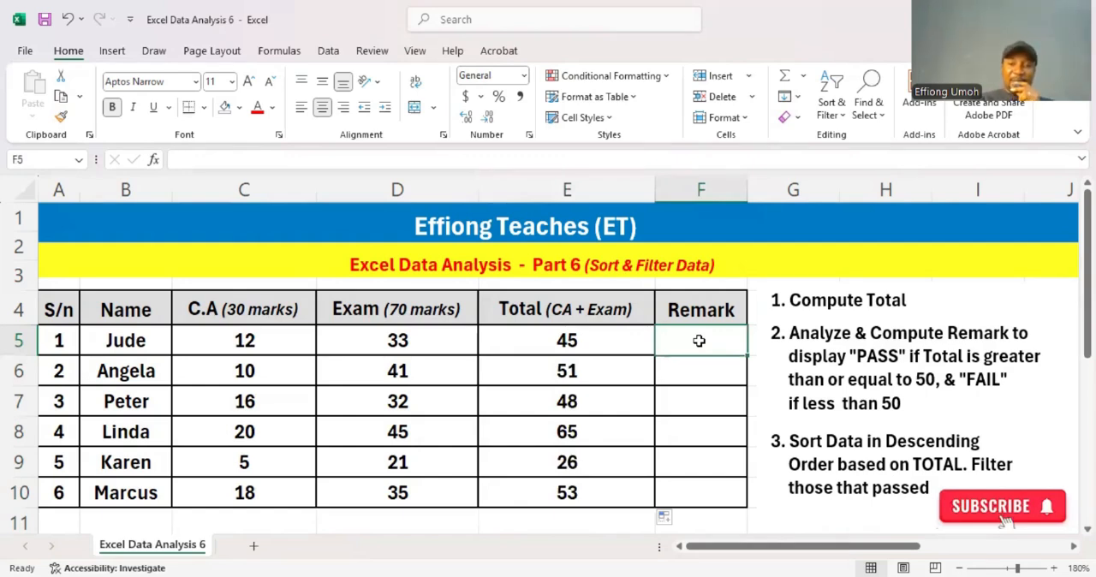
pyautogui.write('=')
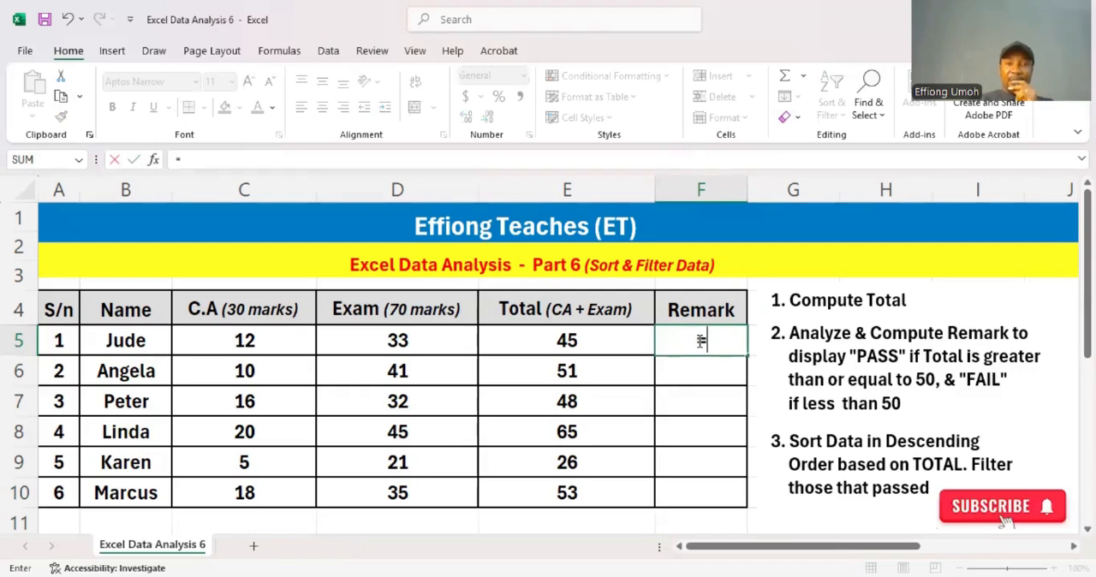
pyautogui.write('i')
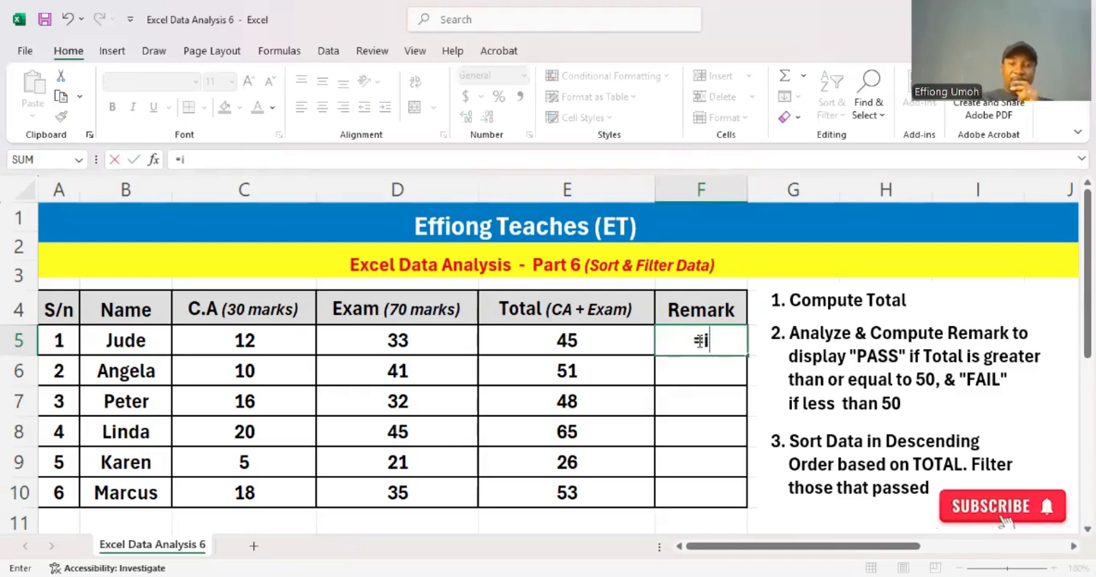
pyautogui.write('f')
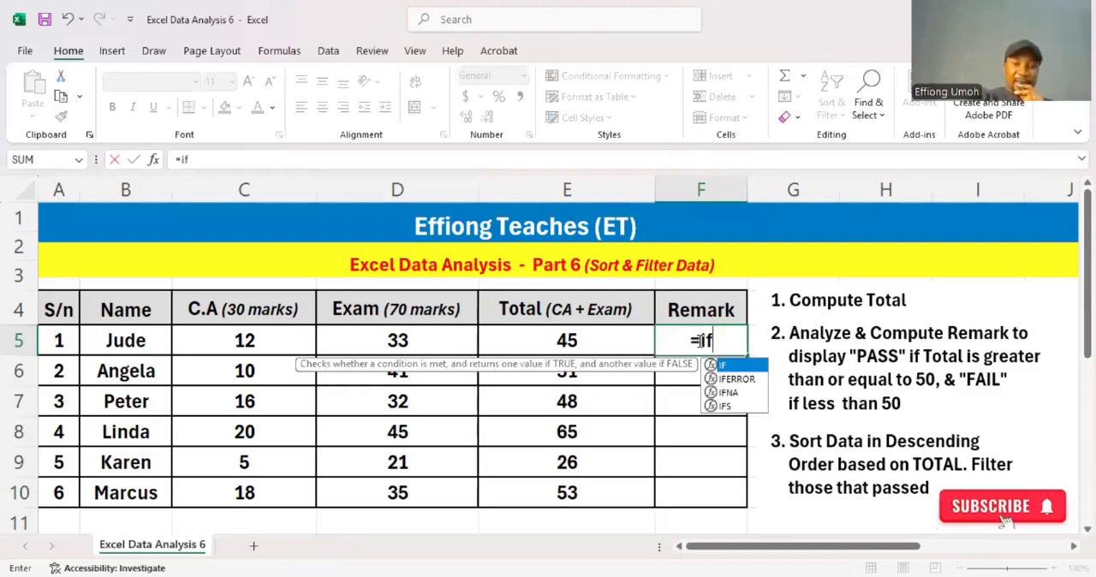
pyautogui.write('(')
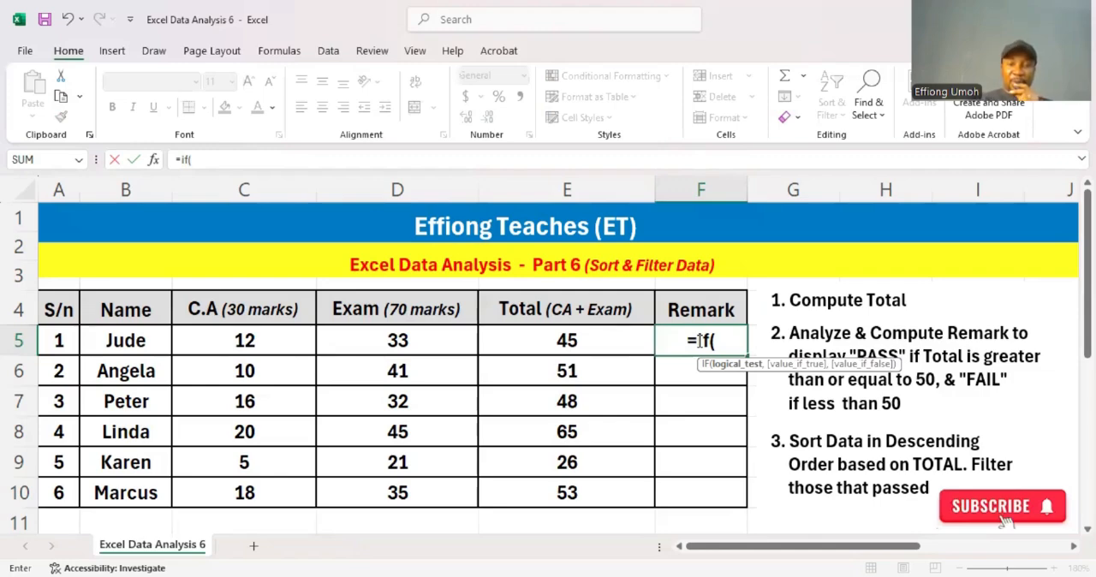
pyautogui.write('e5>')
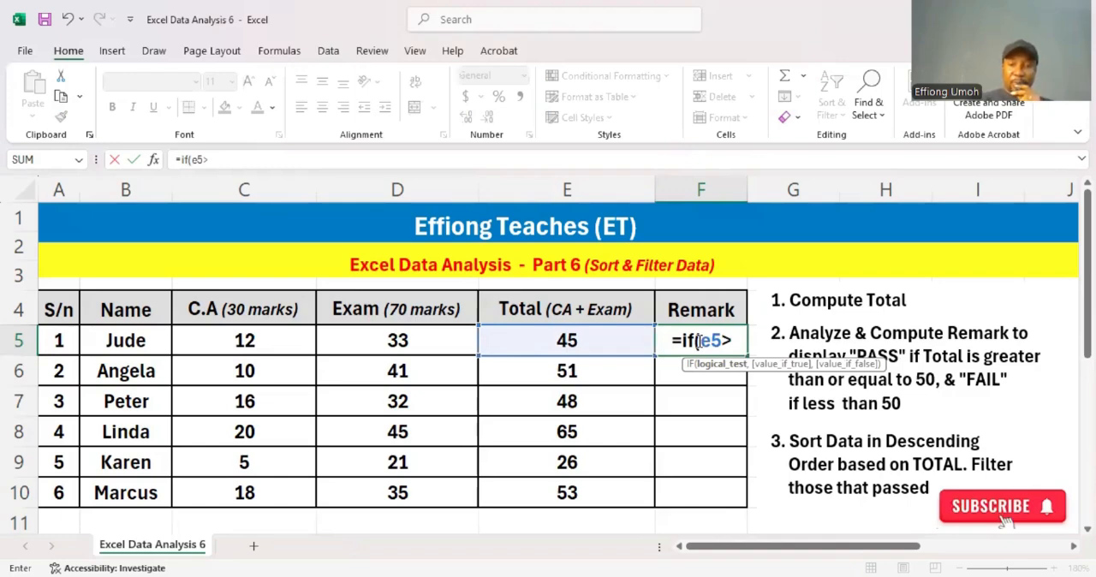
pyautogui.write('=50,"')
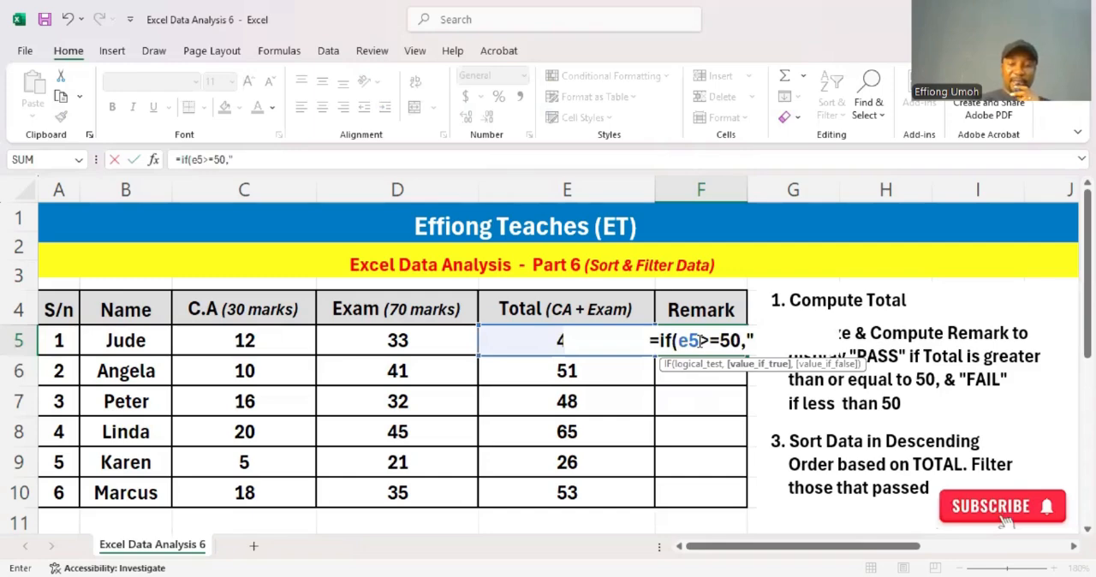
pyautogui.write('PASS')
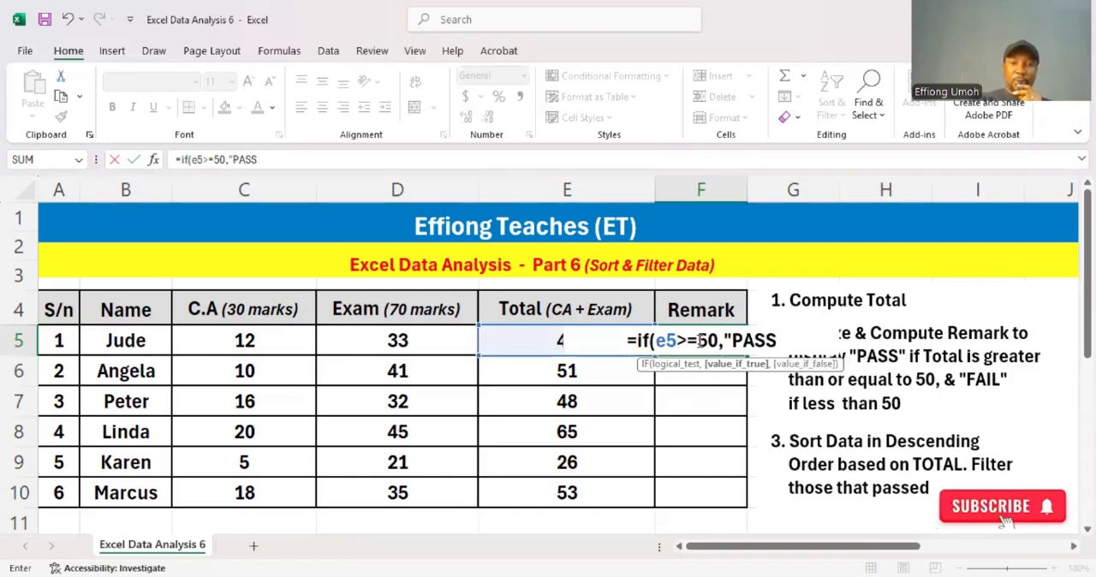
pyautogui.write('"')
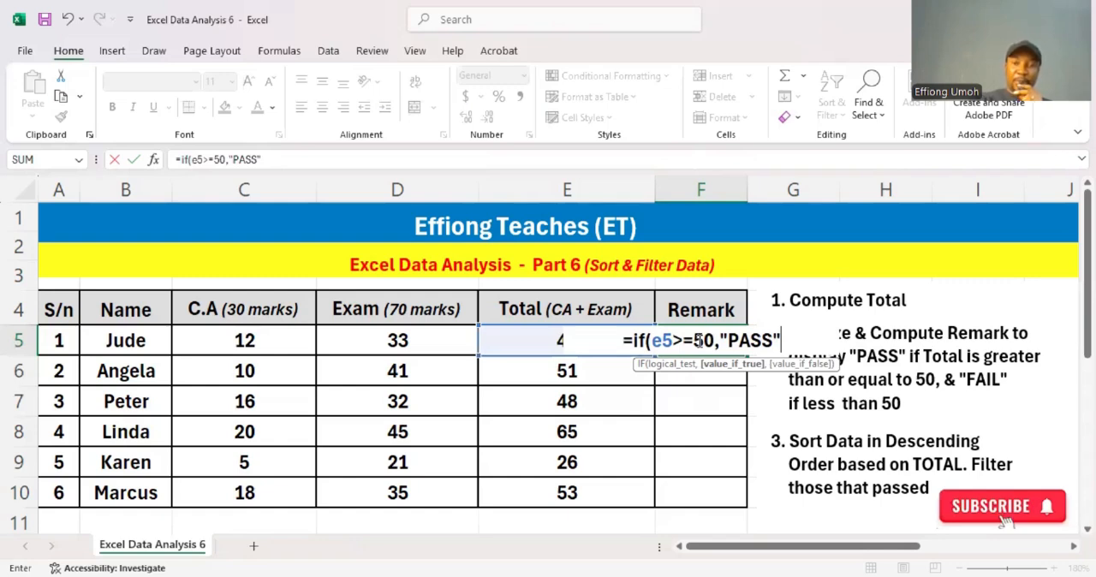
pyautogui.write(',"FAIL"')
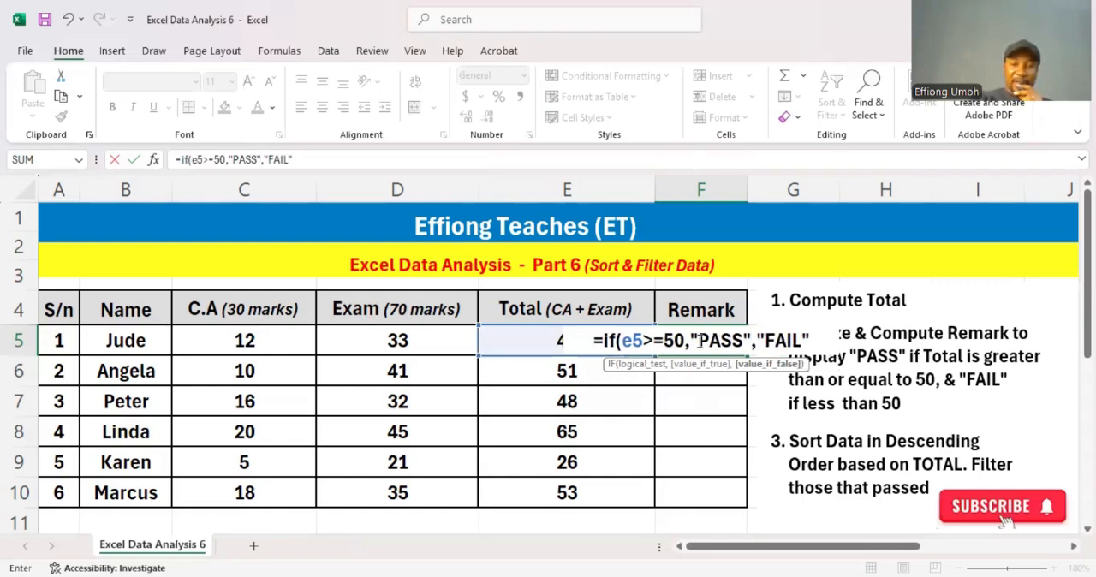
pyautogui.write(')')
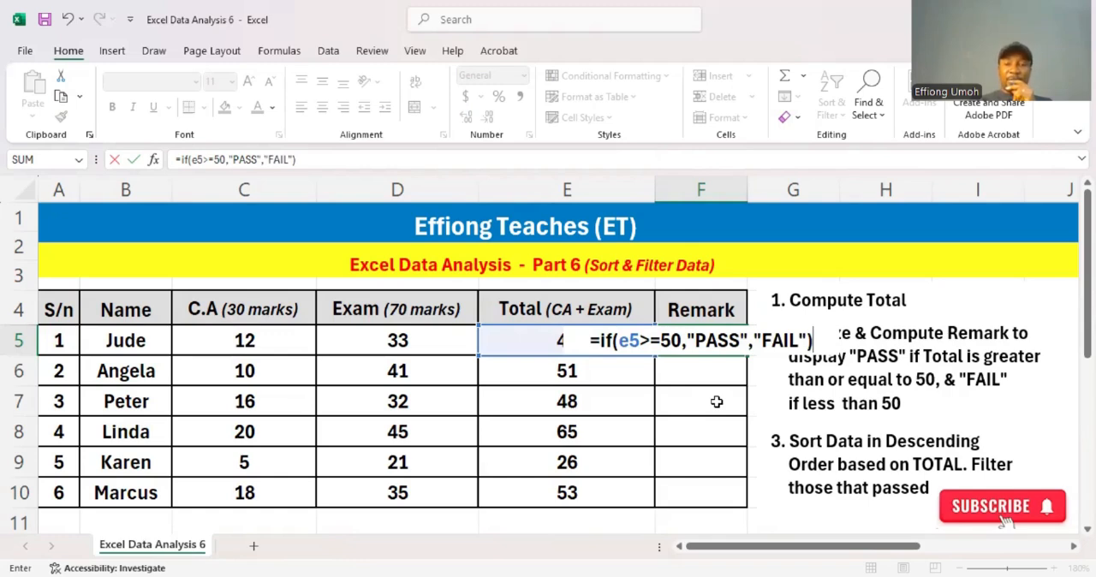
pyautogui.press('Return')
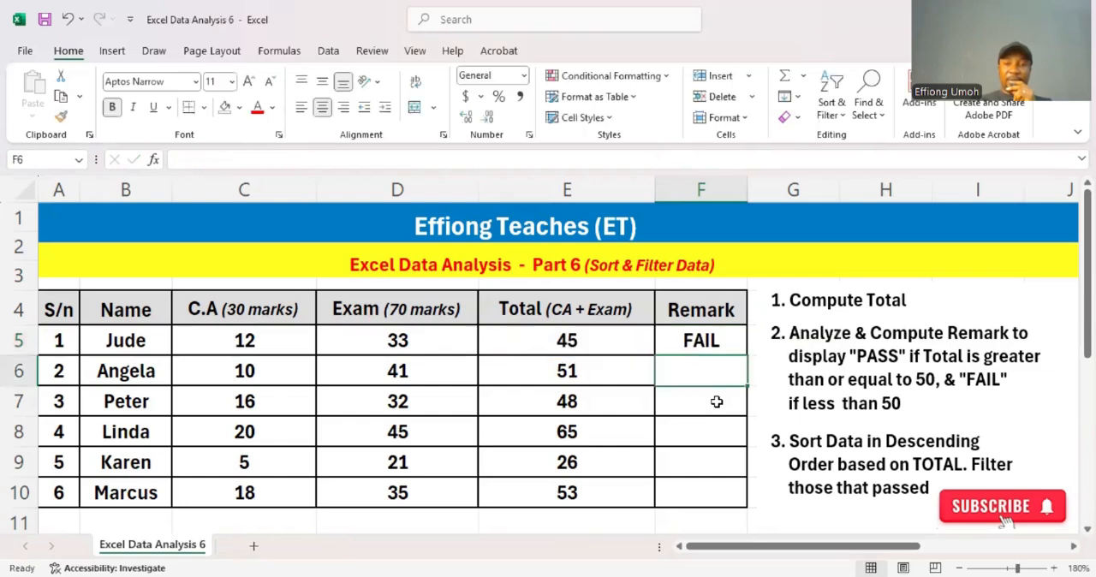
# - Fill the remark formula from F5 down through F10 for the remaining students
pyautogui.click(722, 338)
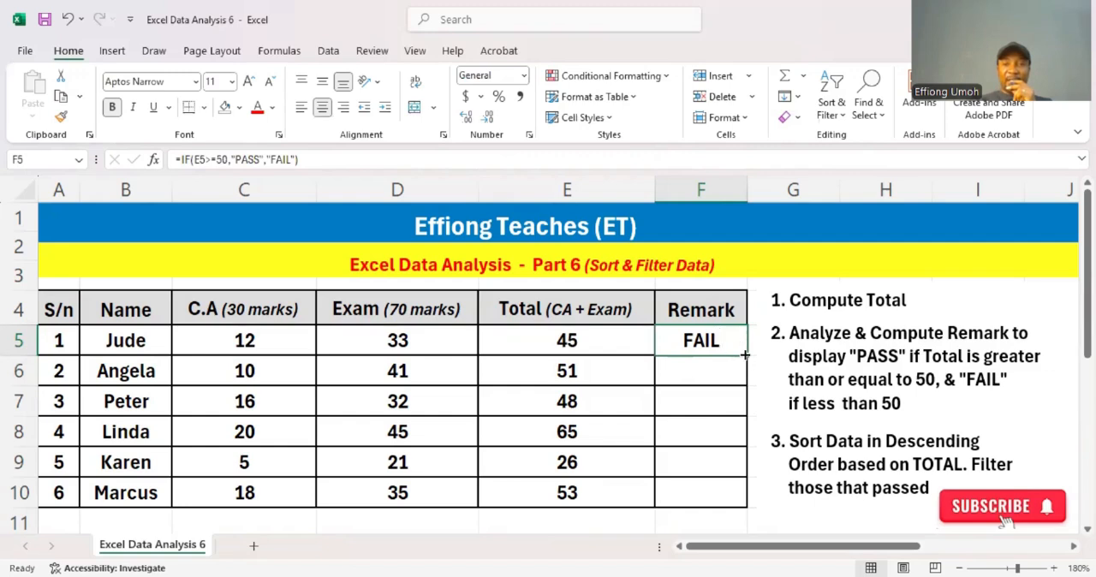
pyautogui.moveTo(745, 355); pyautogui.dragTo(721, 505)
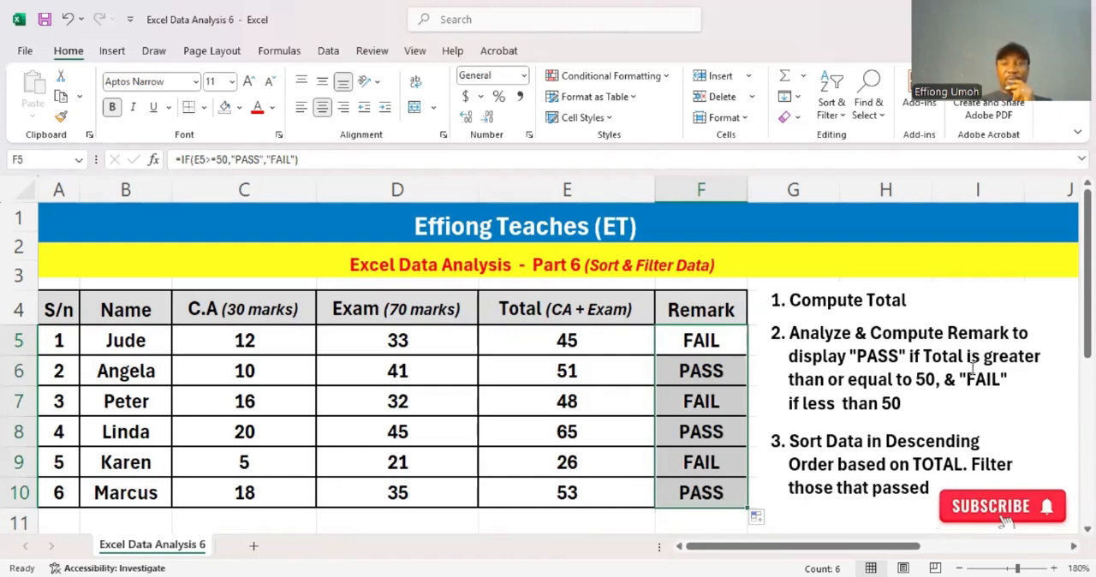
pyautogui.click(981, 417)
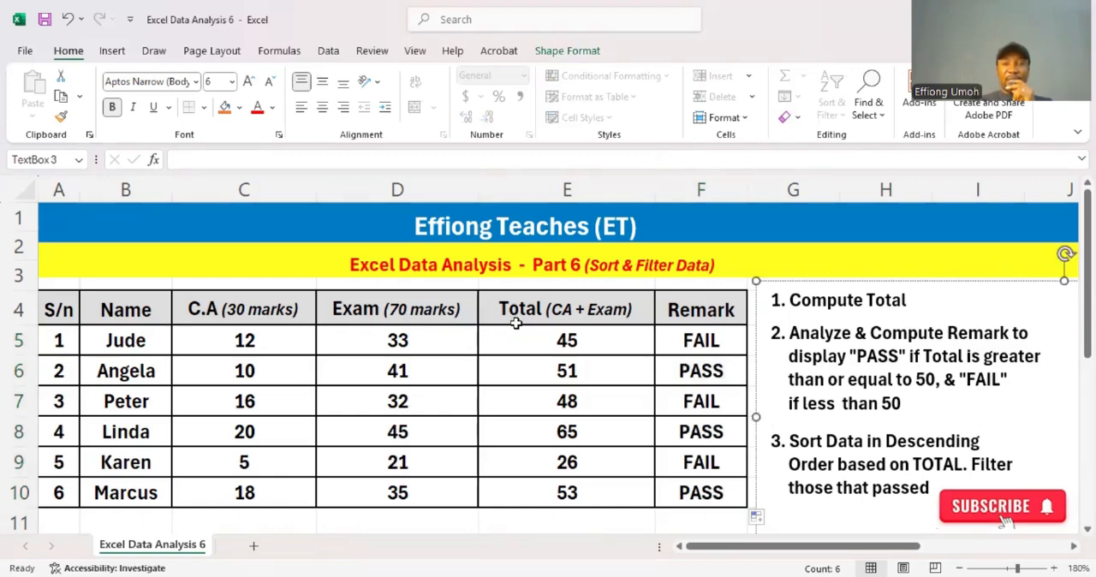
# - Sort the student rows by Total from largest to smallest, expanding the selection beyond E5:E10 to include the adjacent data
pyautogui.click(543, 337)
pyautogui.moveTo(543, 337); pyautogui.dragTo(568, 492)
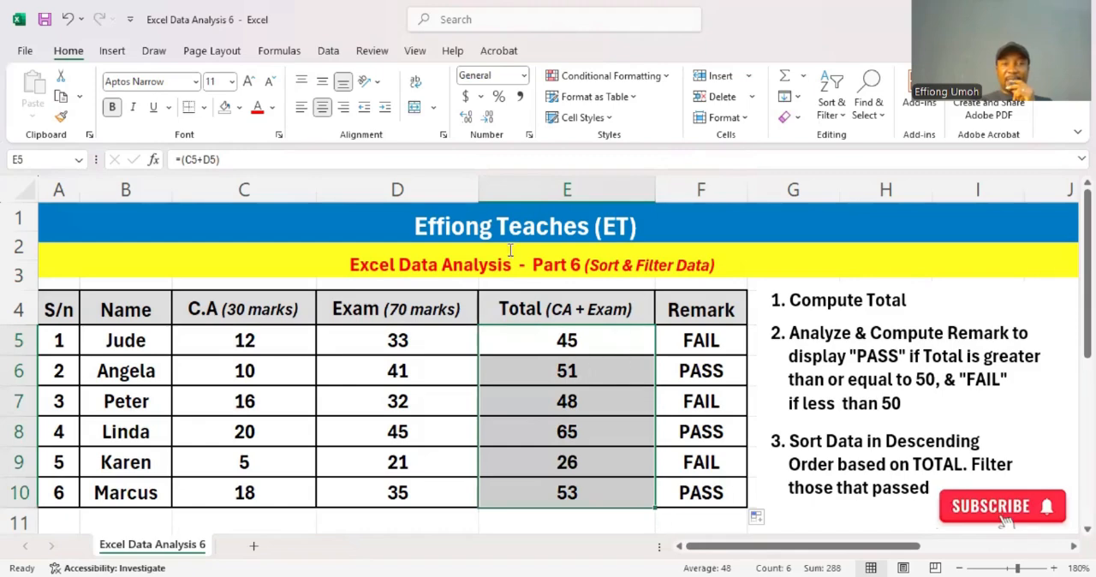
pyautogui.click(841, 120)
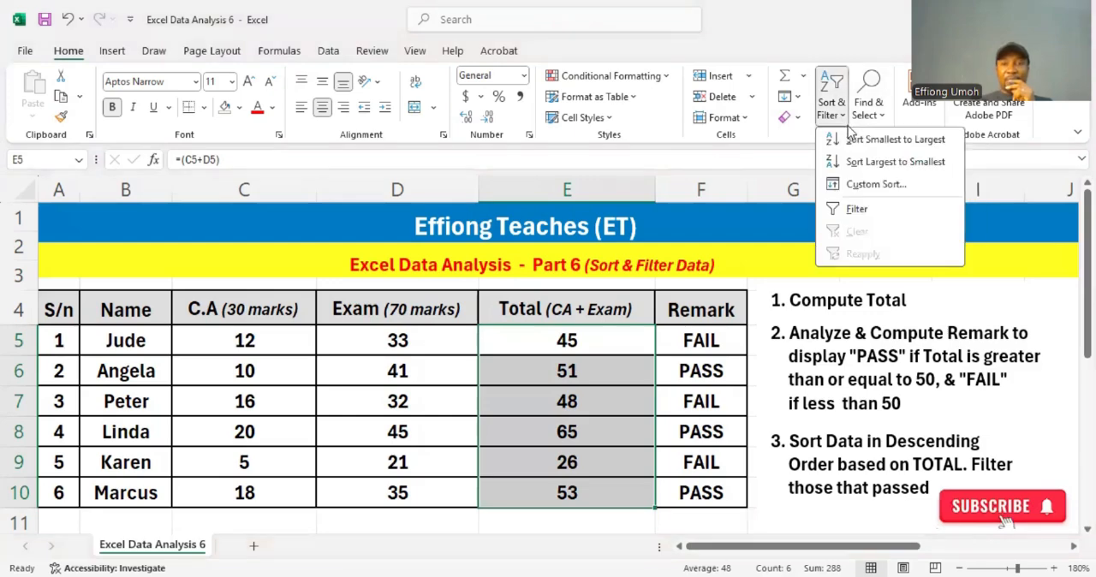
pyautogui.click(899, 163)
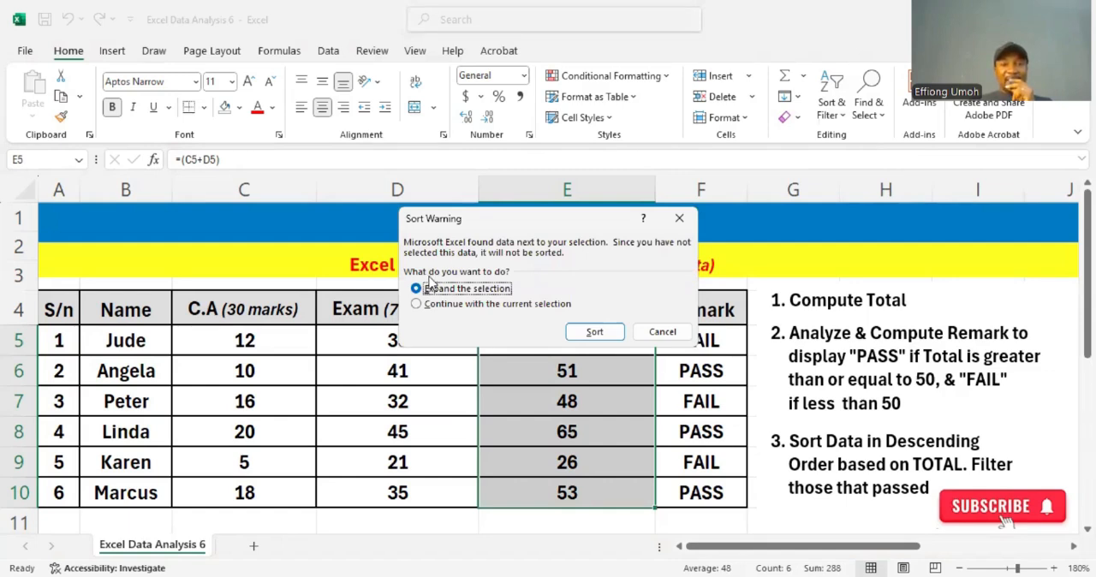
pyautogui.click(595, 333)
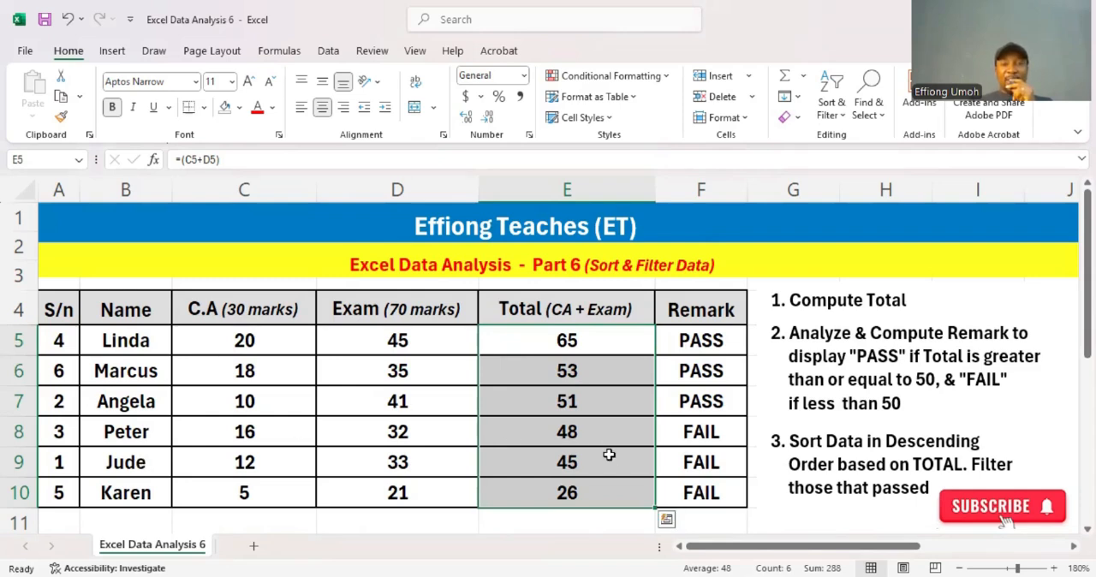
pyautogui.click(617, 493)
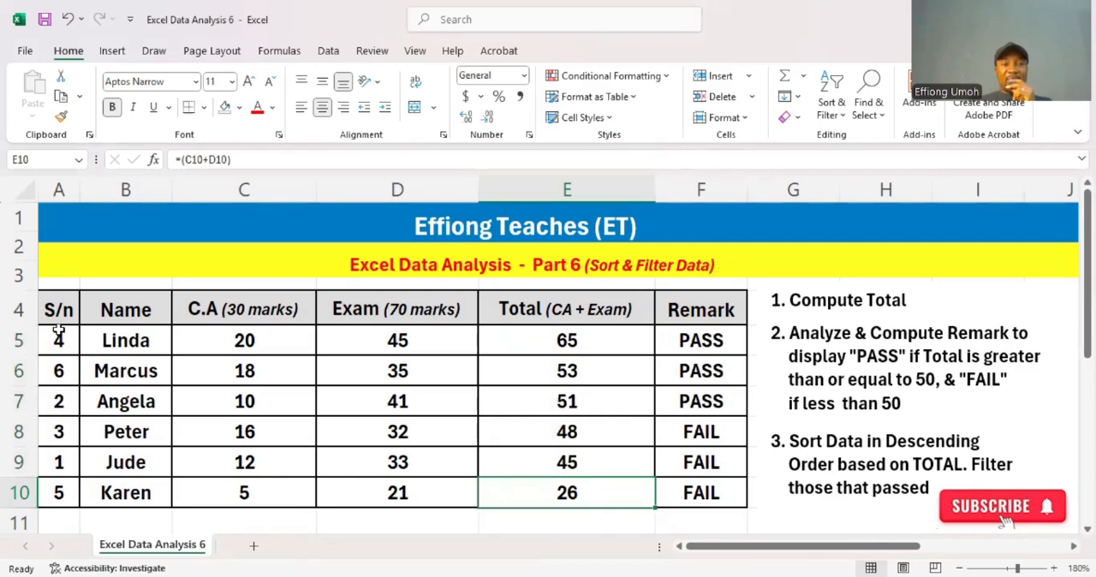
# - Clear the S/n values in A5:A10 and renumber the rows 1 to 6, filling the series down from 1 and 2
pyautogui.moveTo(59, 332); pyautogui.dragTo(46, 490)
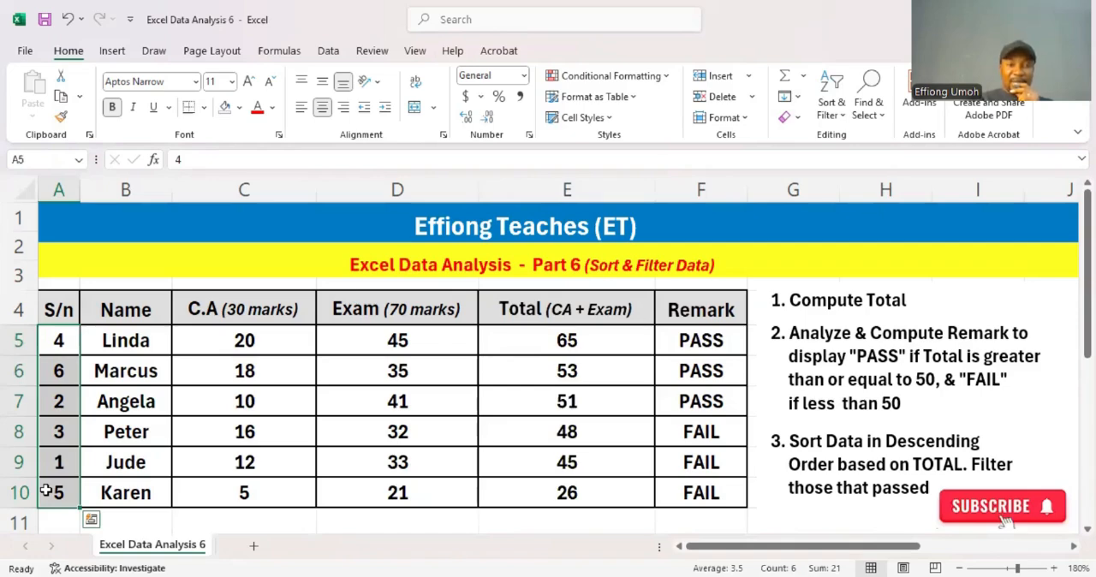
pyautogui.press('Delete')
pyautogui.click(65, 341)
pyautogui.write('1')
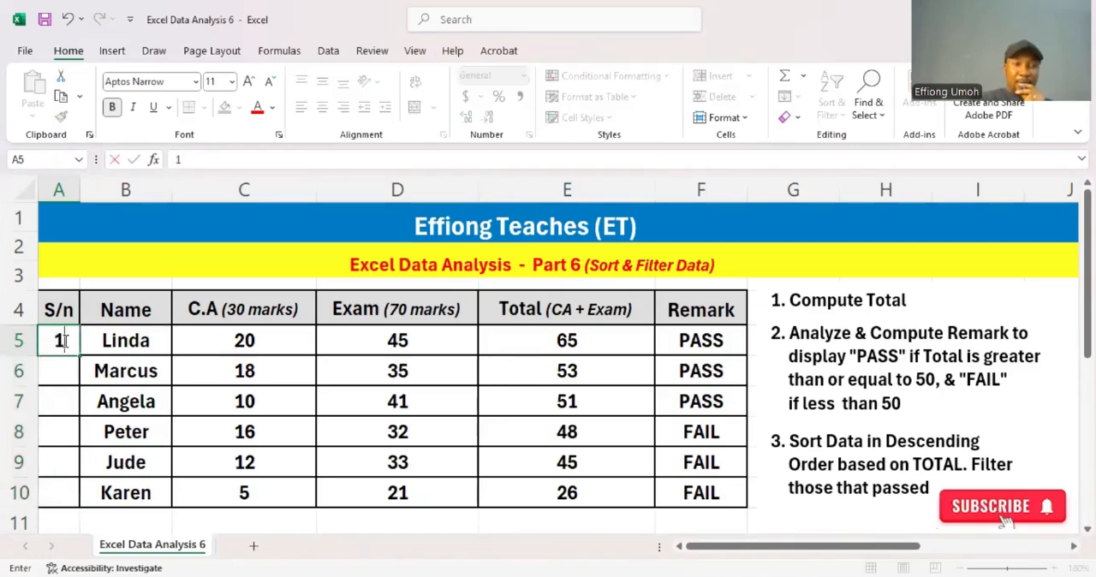
pyautogui.press('Return')
pyautogui.write('2')
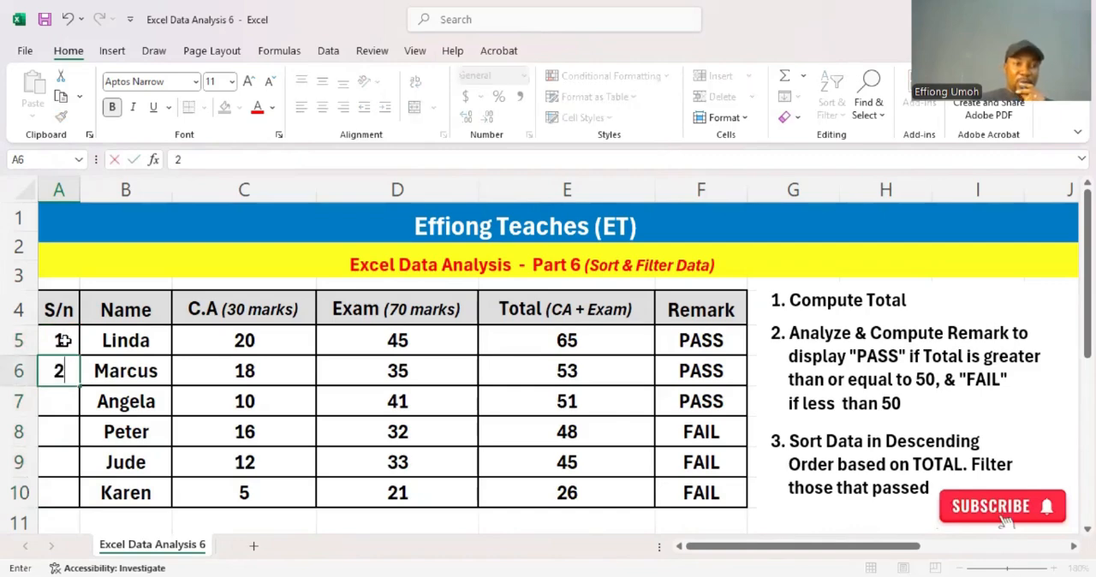
pyautogui.click(63, 341)
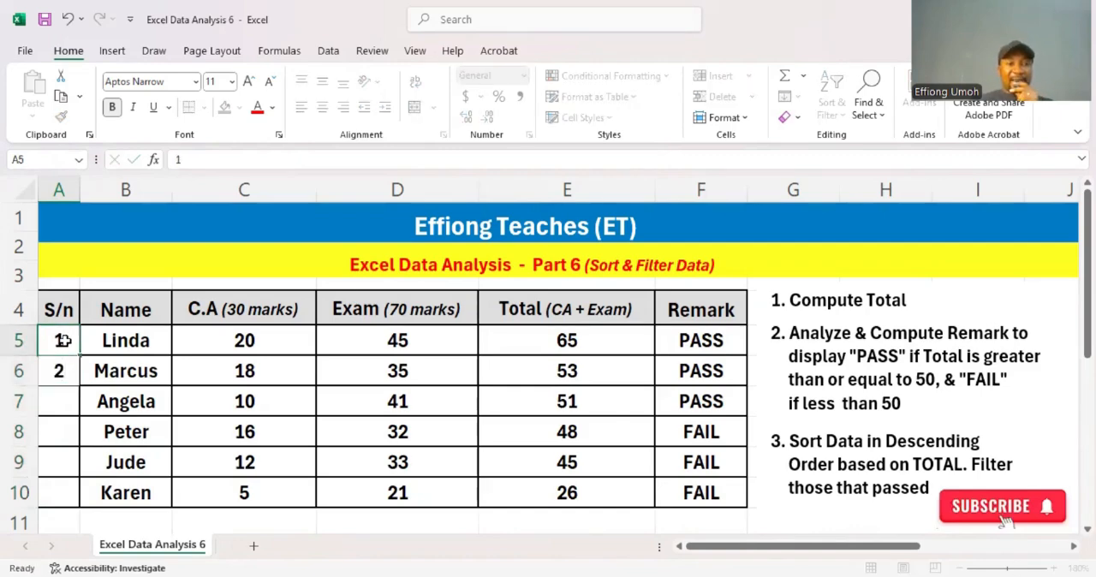
pyautogui.moveTo(63, 340); pyautogui.dragTo(69, 493)
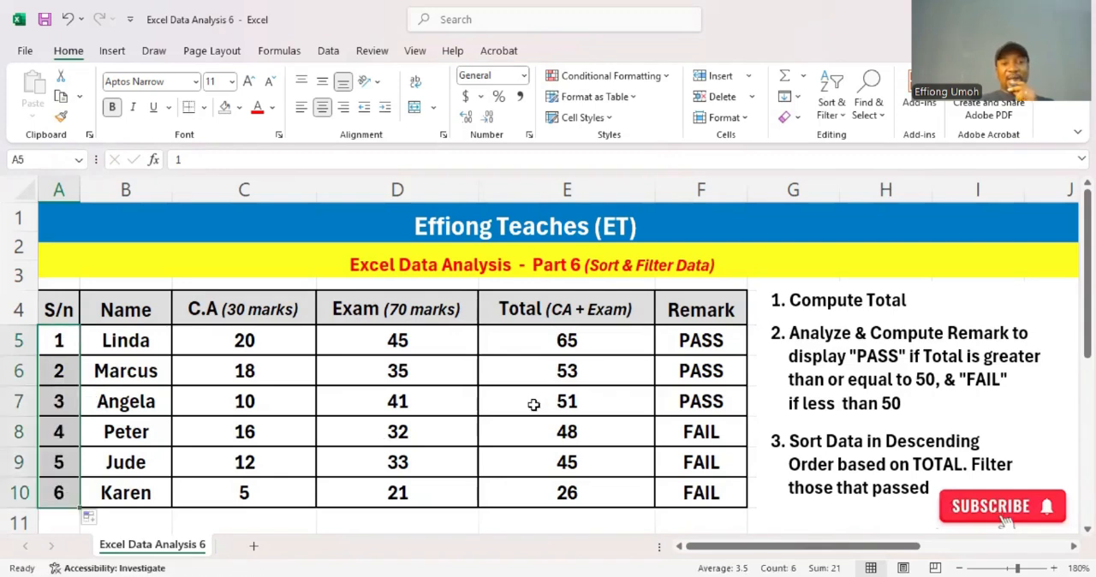
# - Add a filter to the Remark values in F5:F10
pyautogui.click(590, 435)
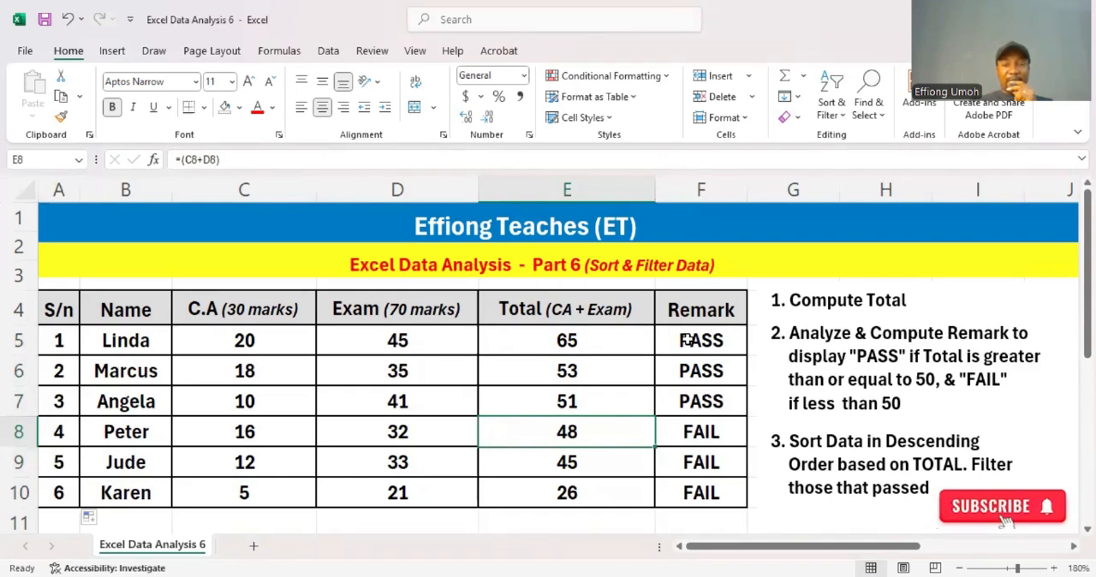
pyautogui.moveTo(687, 340); pyautogui.dragTo(696, 497)
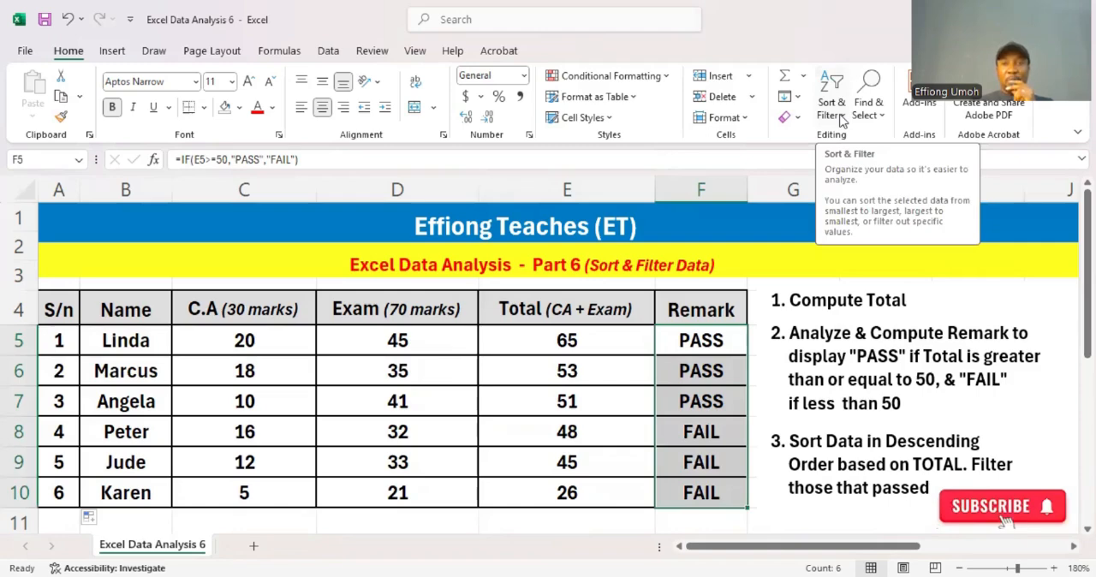
pyautogui.click(843, 122)
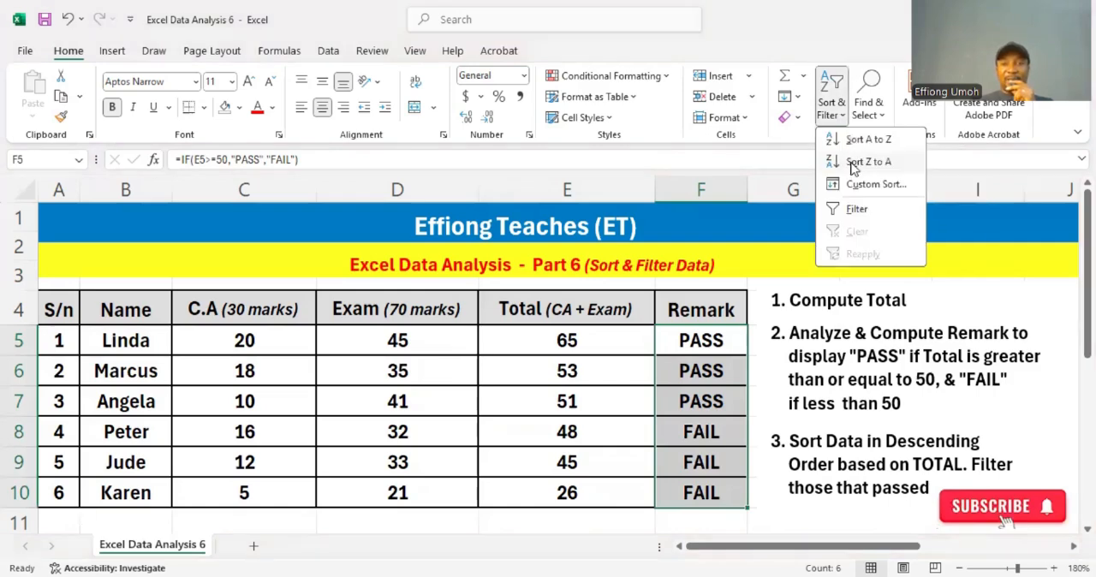
pyautogui.click(857, 209)
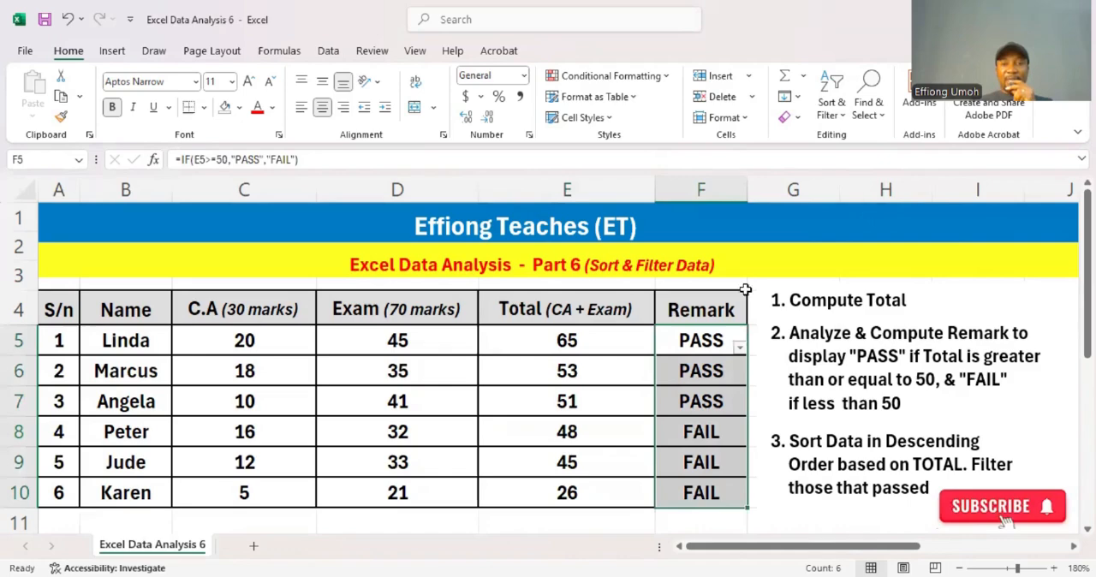
# - Filter the Remark column to show only the PASS entries, leaving FAIL unselected
pyautogui.click(739, 351)
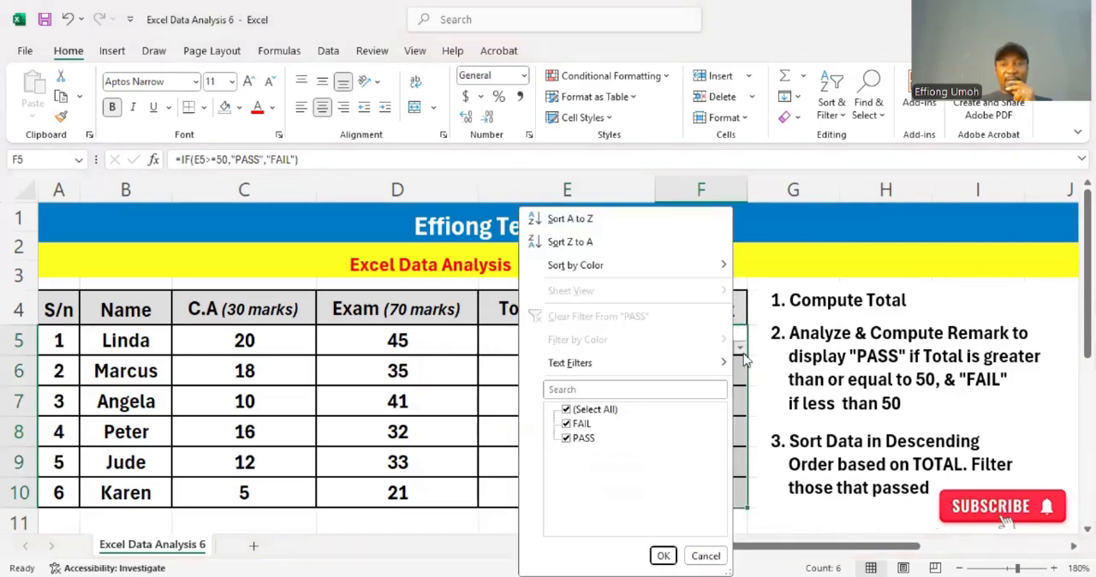
pyautogui.click(566, 413)
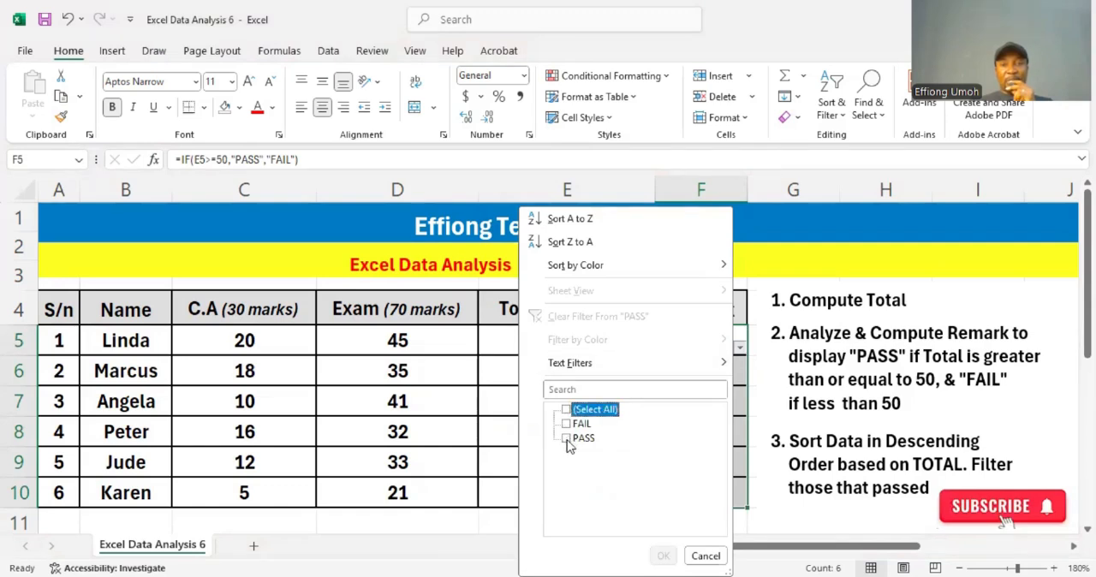
pyautogui.click(566, 439)
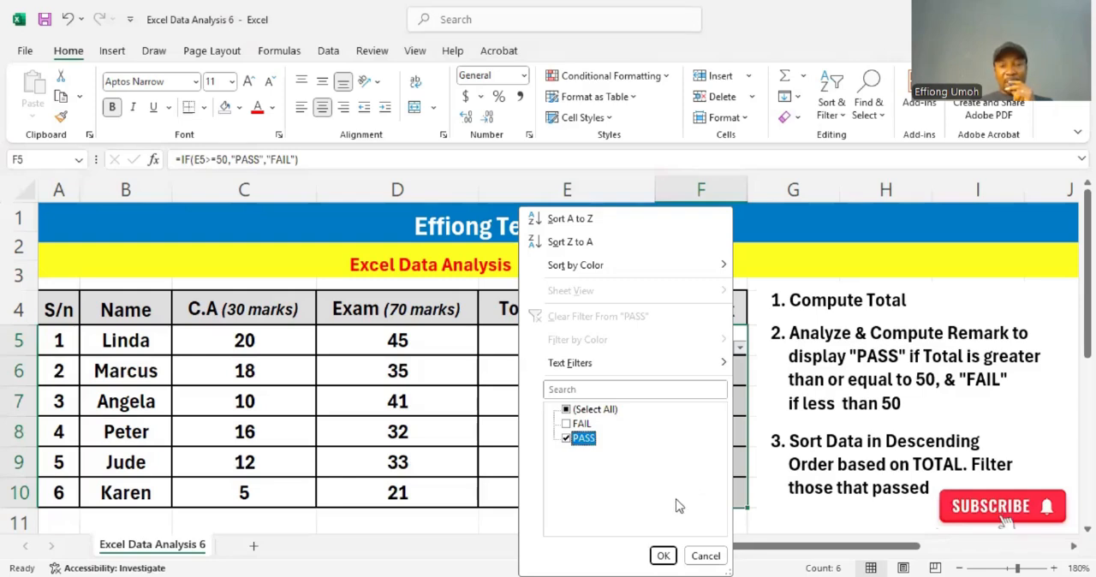
pyautogui.click(664, 556)
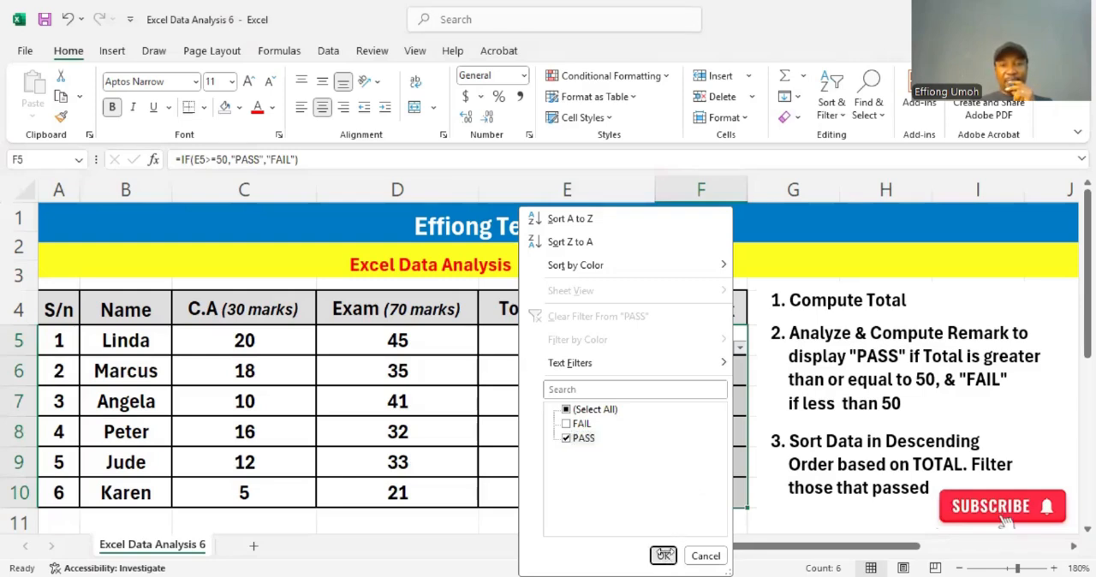
pyautogui.click(664, 556)
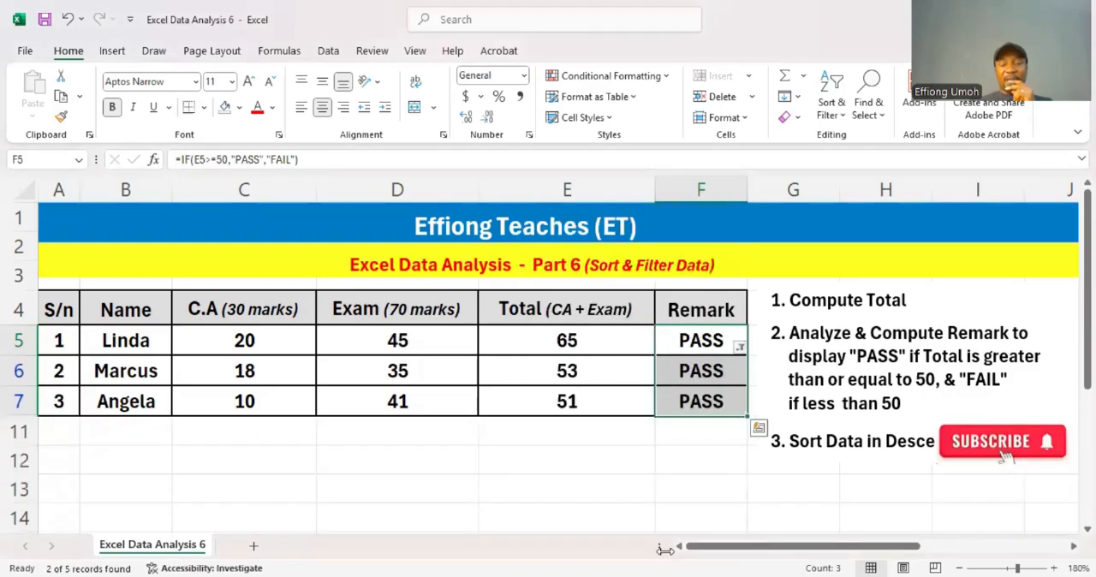